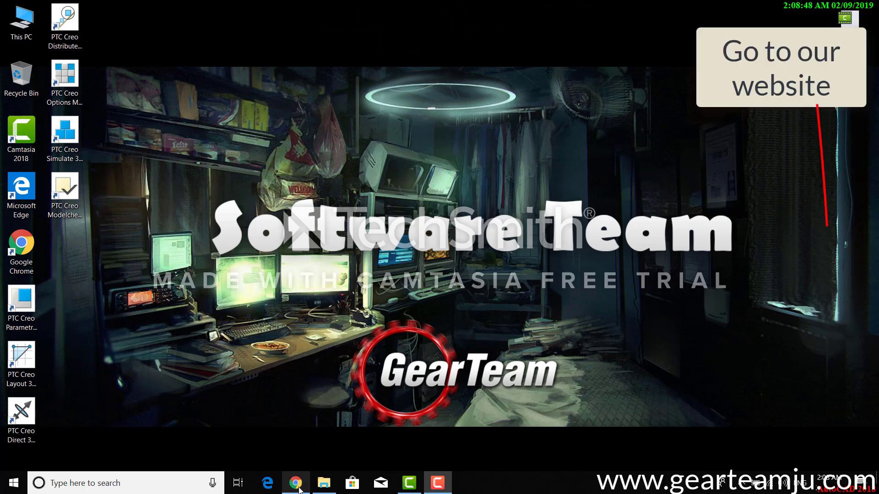
- Reach the /GS/ download list via GearSoftware and LET'S GO on gearteamju.com
left_click(296, 484)
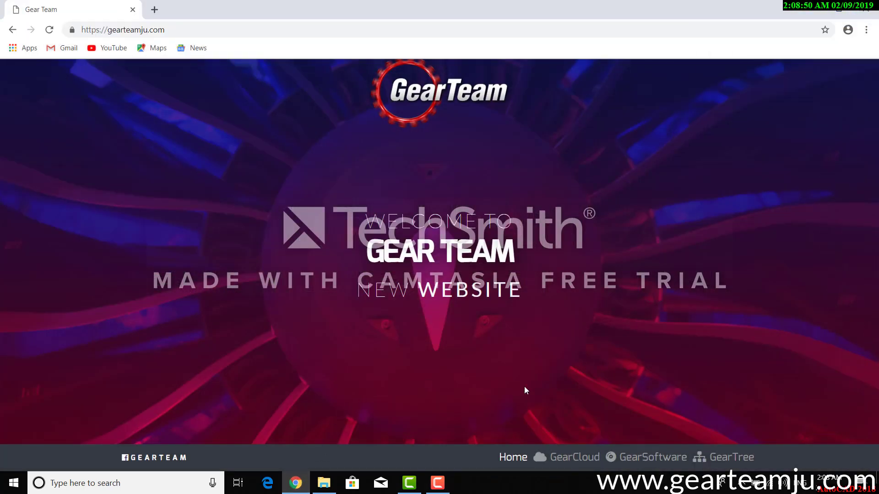
left_click(638, 464)
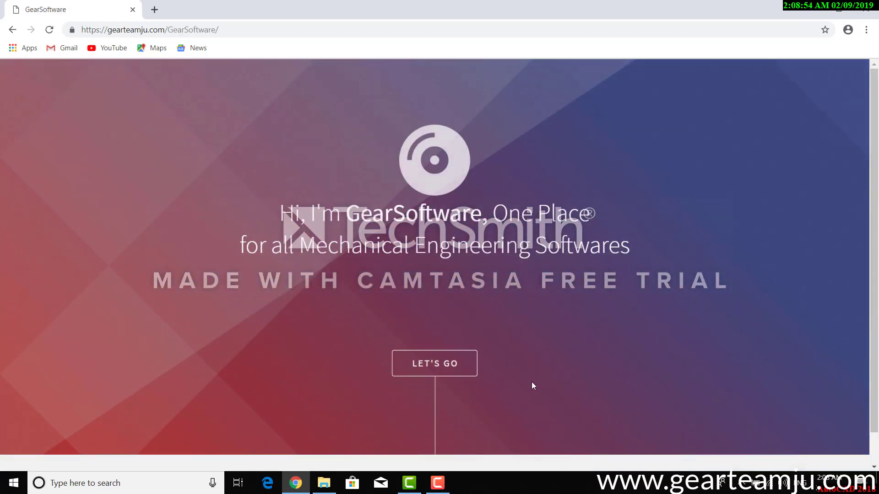
left_click(449, 360)
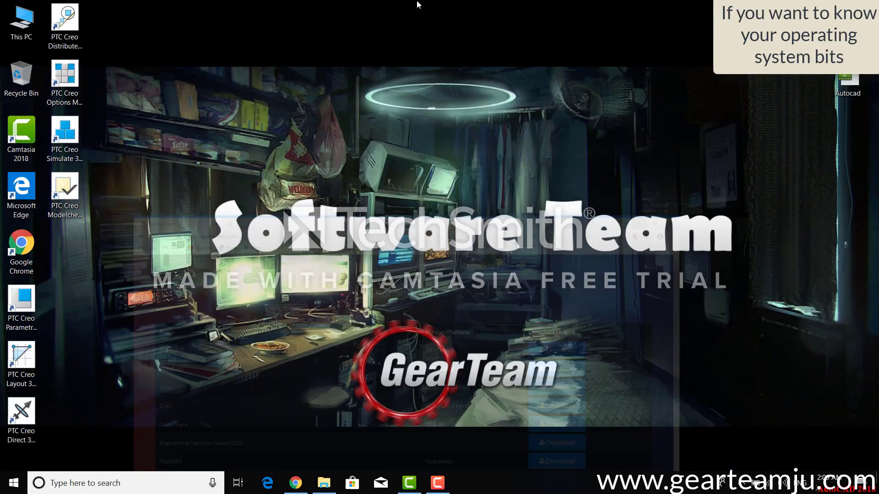
right_click(21, 12)
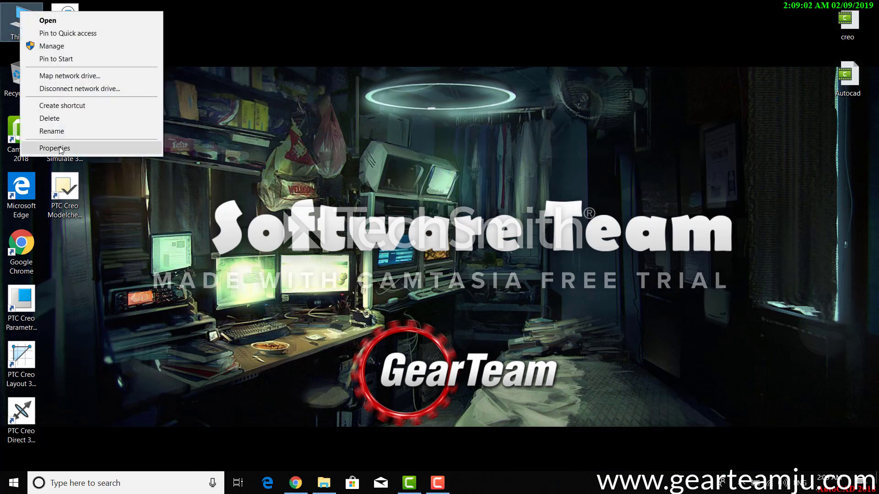
left_click(55, 148)
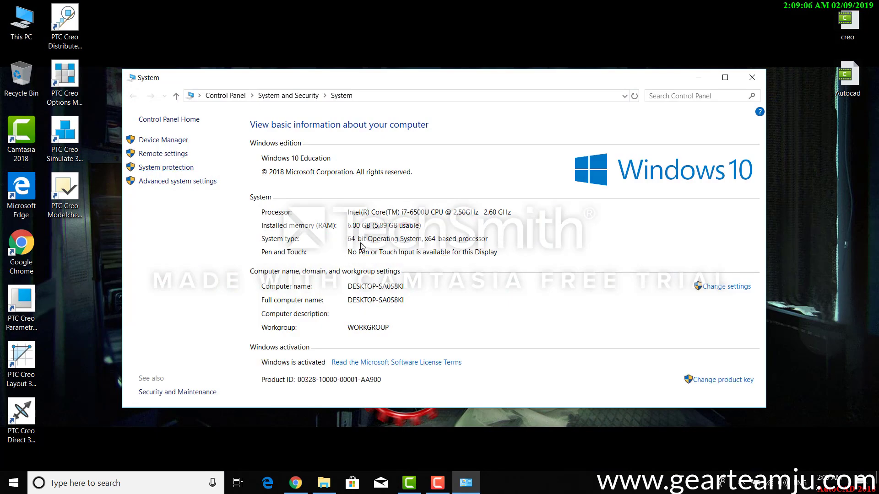
left_click(752, 77)
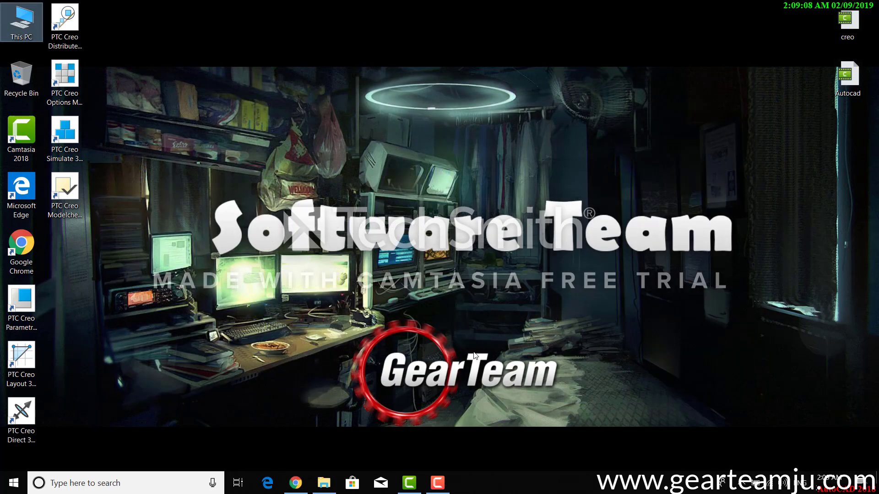
- Start downloading the 2.50 GB AutoCAD 2018 64-bit zip from MEGA
left_click(295, 483)
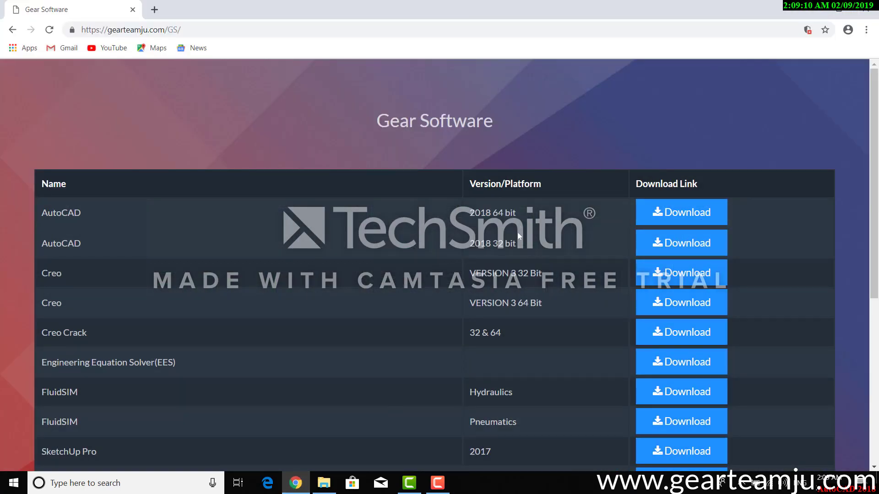
left_click(659, 223)
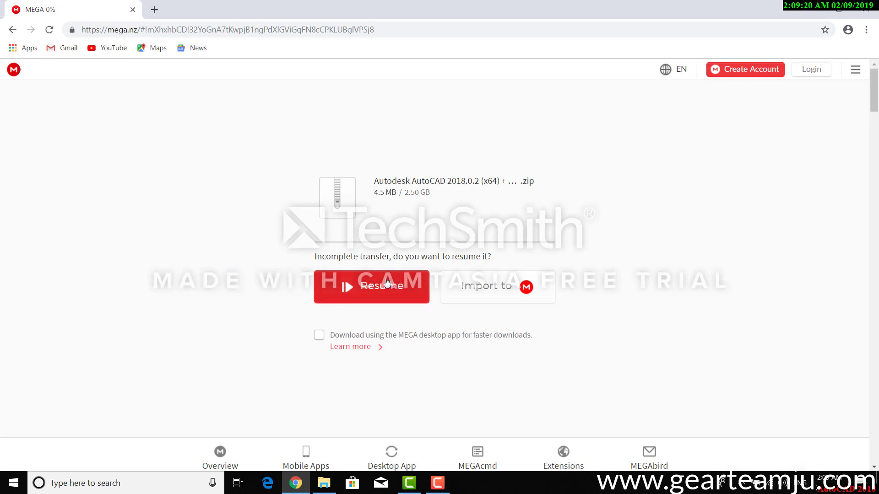
left_click(373, 286)
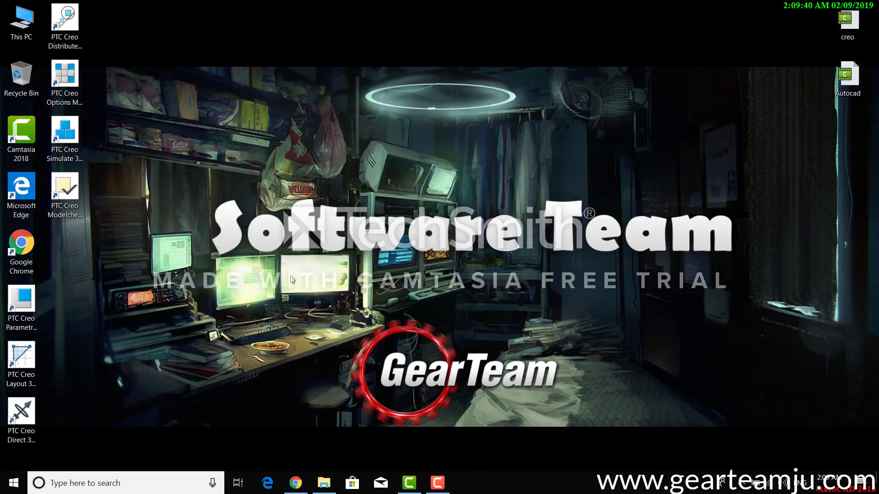
- Run Setup from the acad2018_x64 folder to bring up the AutoCAD 2018 installer
left_click(324, 485)
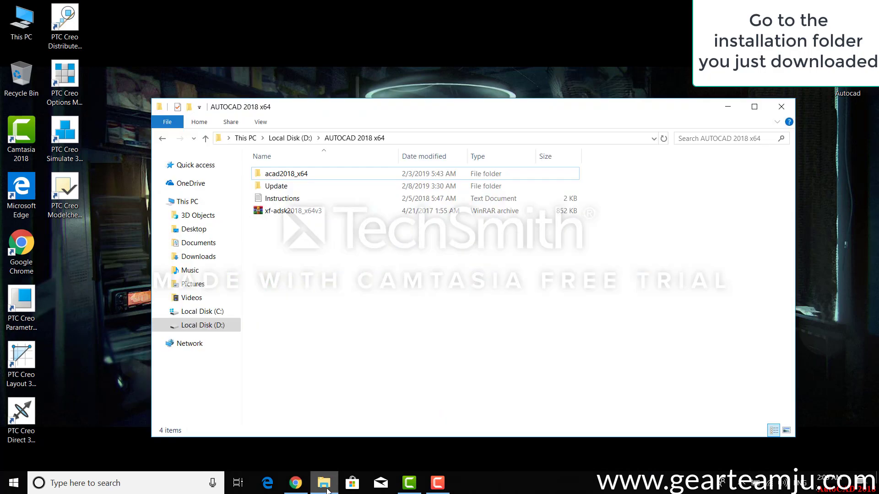
double_click(288, 177)
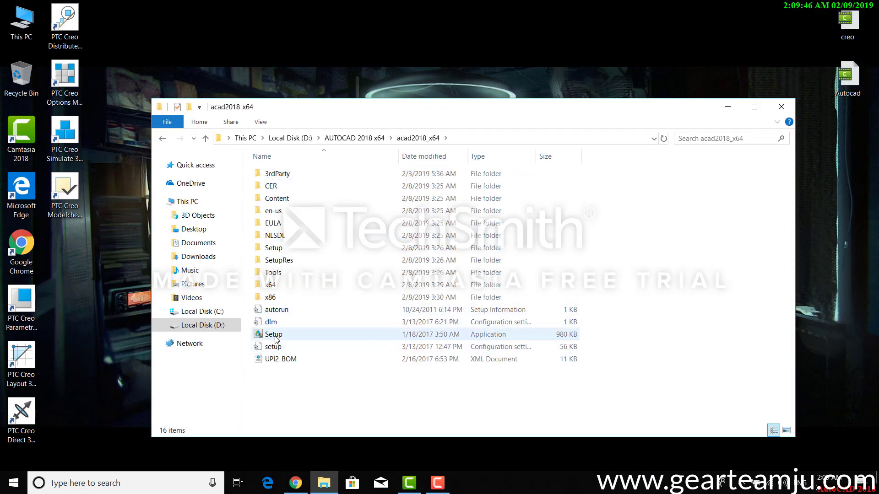
left_click(276, 337)
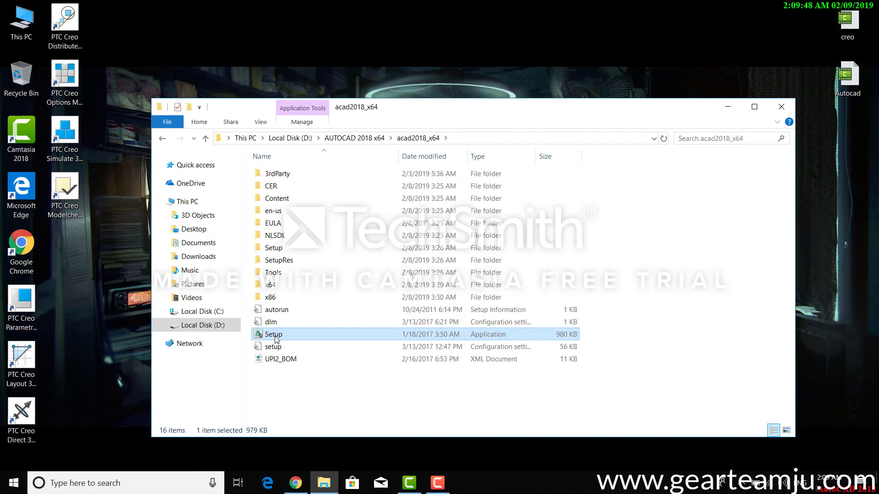
double_click(276, 338)
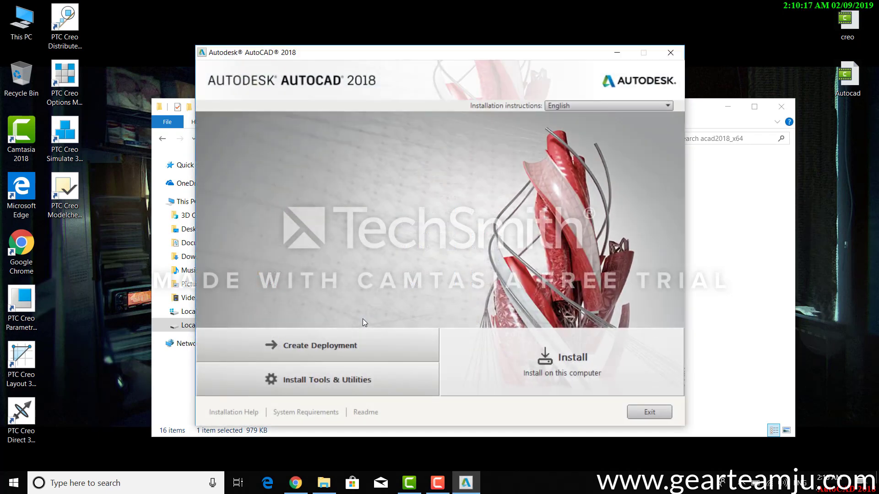
- Accept the licence and install AutoCAD 2018 and ReCap with A360 Desktop unchecked
left_click(575, 363)
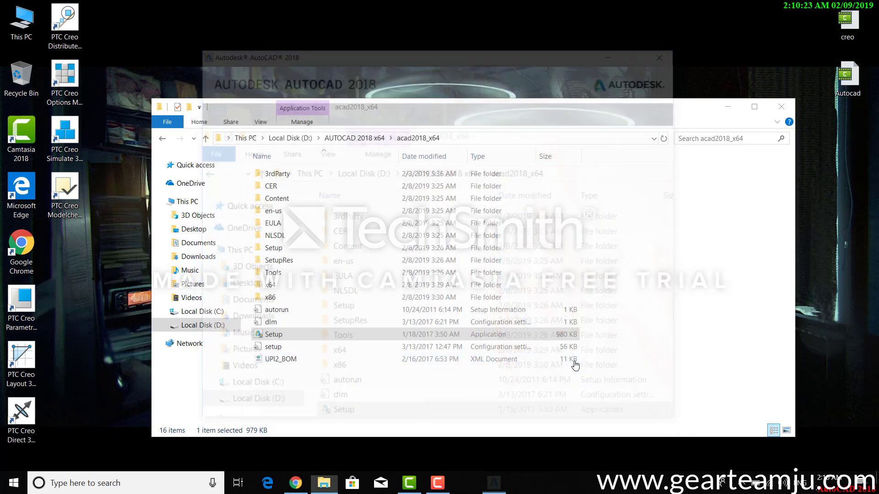
left_click(587, 380)
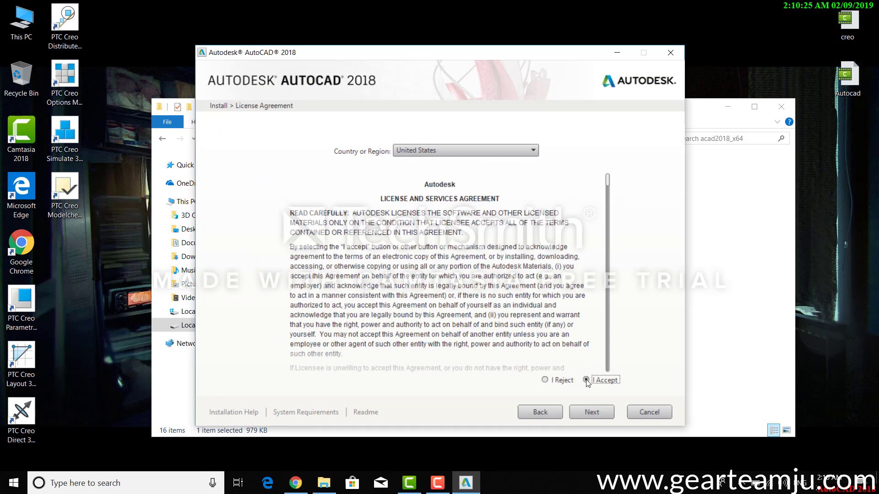
left_click(587, 412)
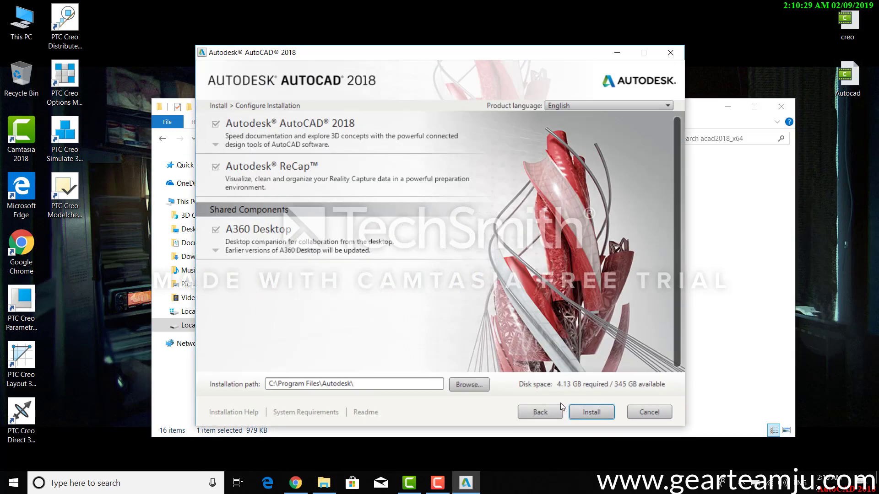
left_click(217, 232)
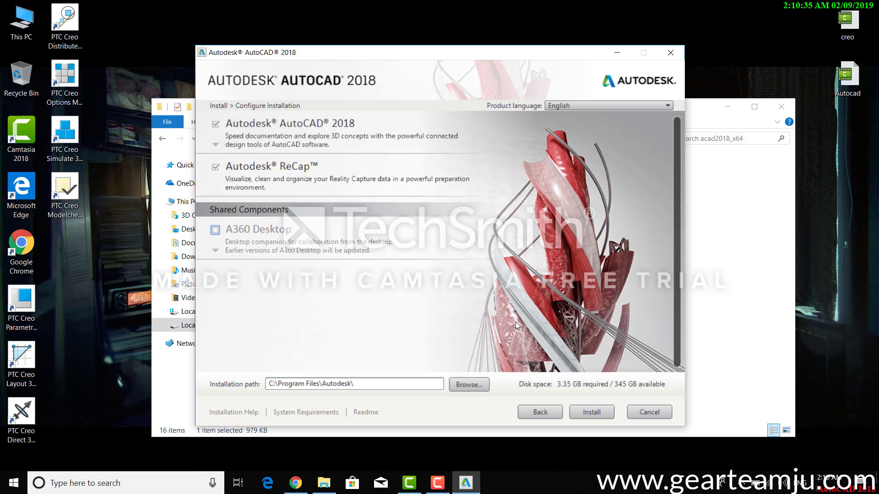
left_click(589, 413)
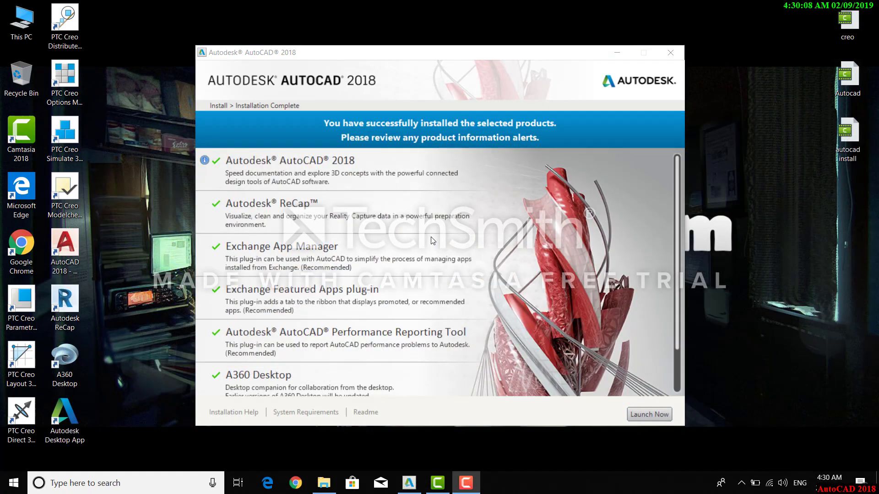
- Launch AutoCAD 2018 from the Installation Complete screen
left_click(648, 414)
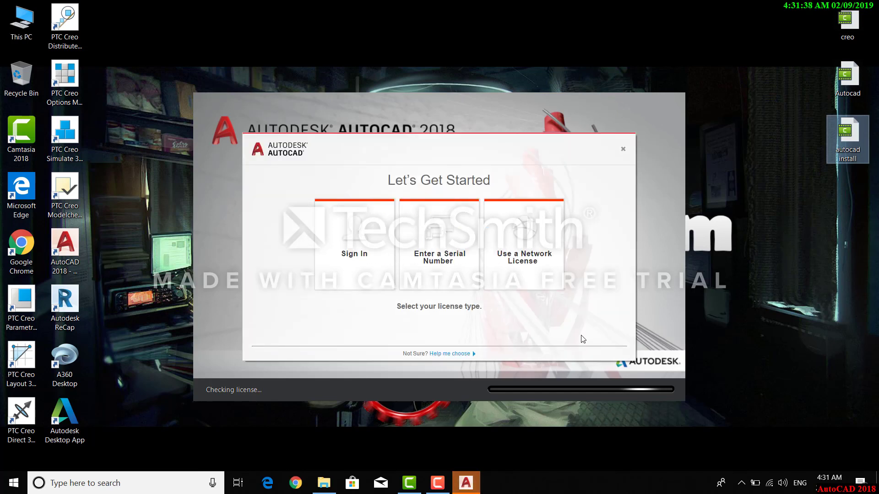
- Choose serial-number licensing, agree to the privacy statement, and begin activation
left_click(446, 257)
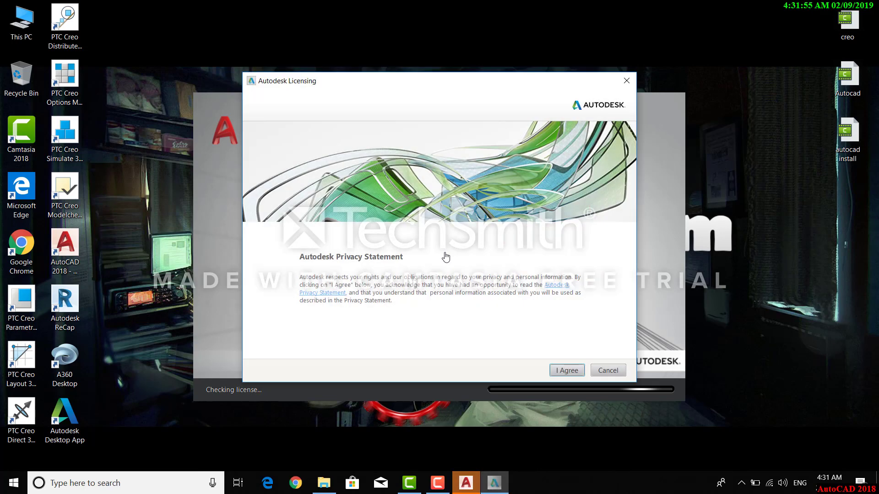
left_click(567, 371)
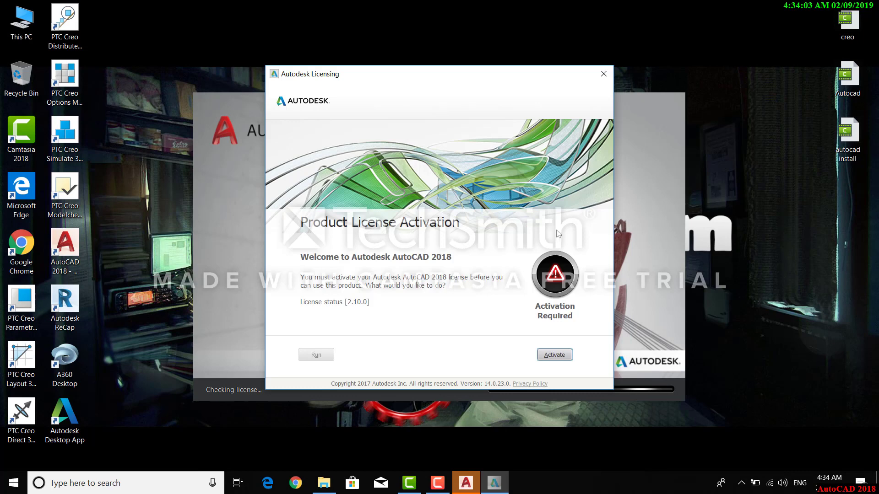
left_click(553, 353)
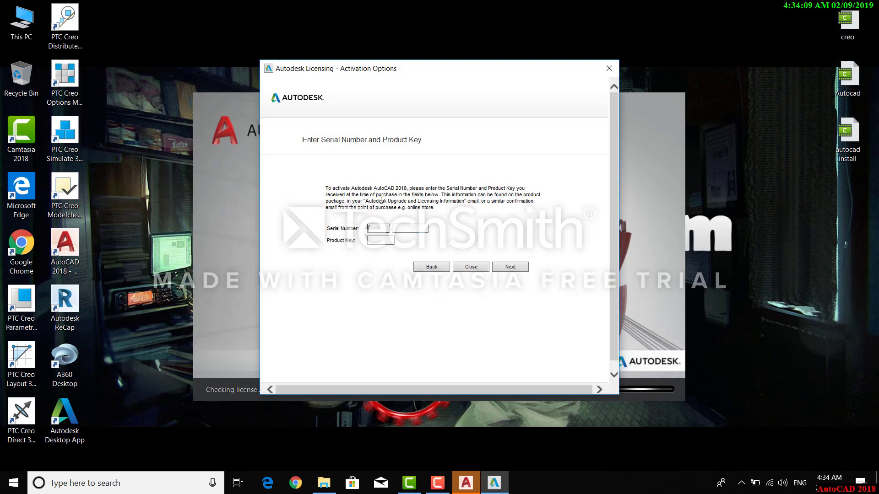
left_click(323, 483)
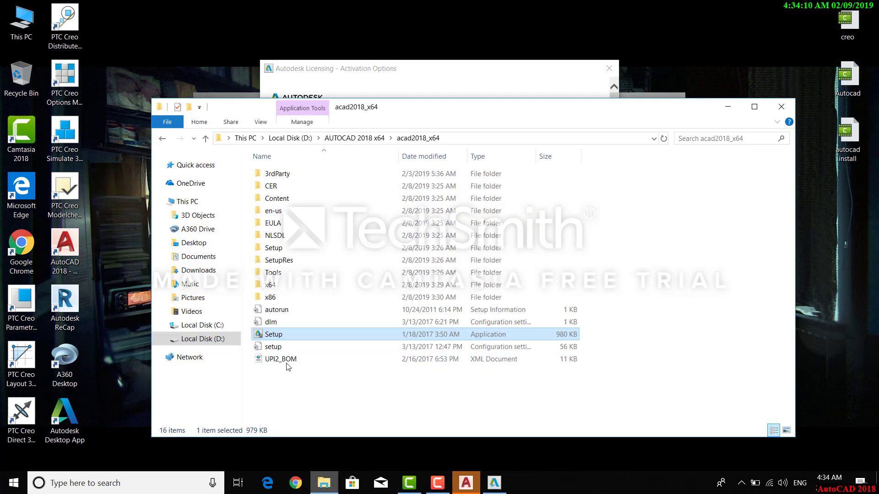
- Open the Instructions file in the AUTOCAD 2018 x64 folder and select the serial number
left_click(162, 138)
double_click(279, 198)
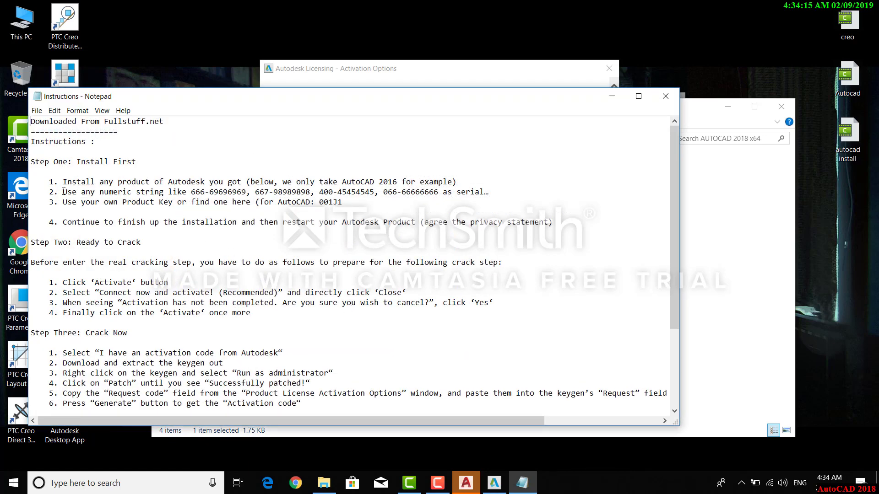
left_click_drag(65, 192, 492, 194)
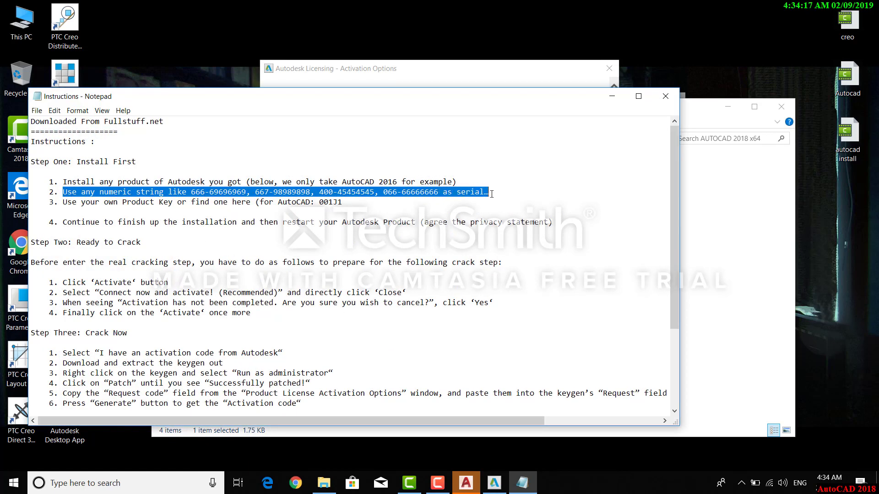
left_click_drag(64, 202, 343, 203)
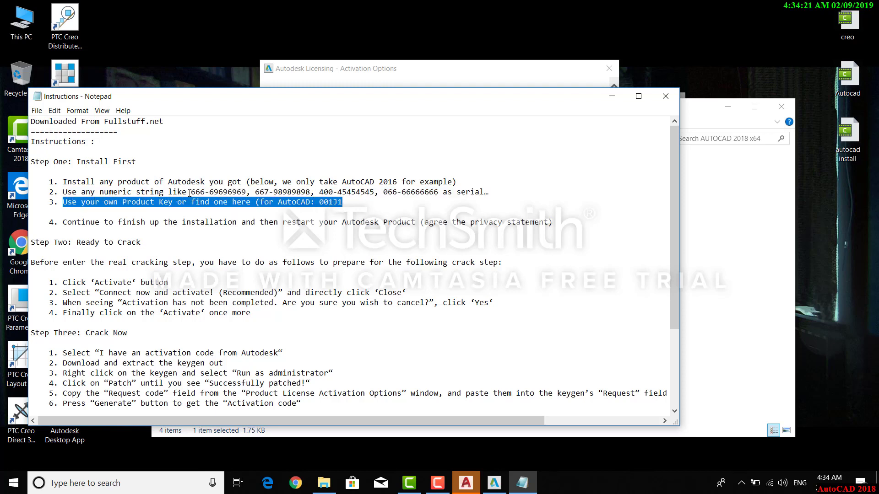
left_click_drag(191, 192, 247, 193)
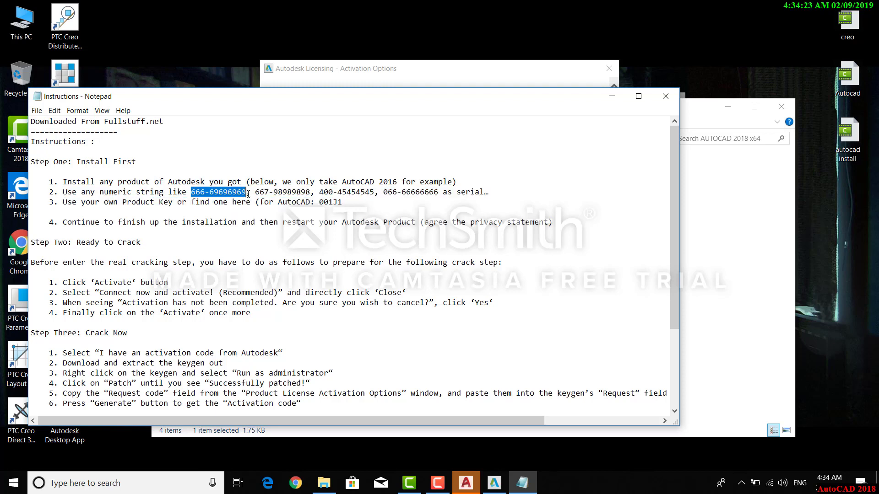
- Enter the serial number and AutoCAD product key in the activation dialog and submit
left_click(358, 76)
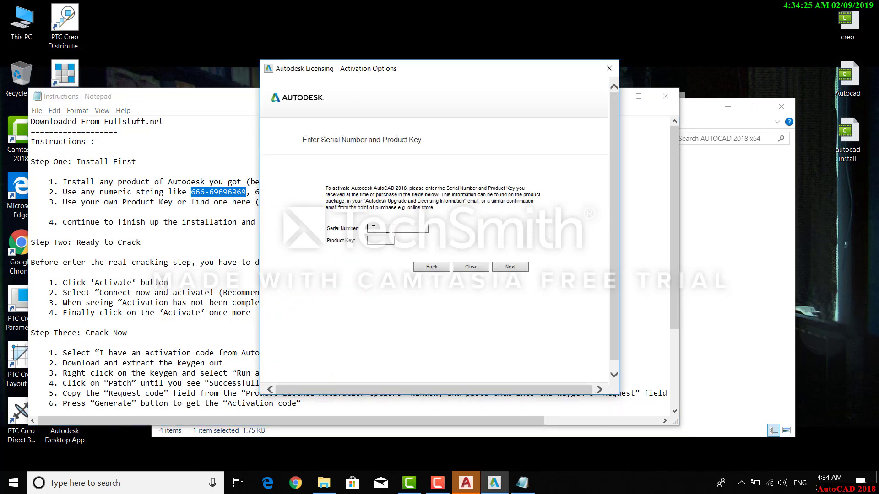
type("666")
left_click(379, 241)
left_click(253, 204)
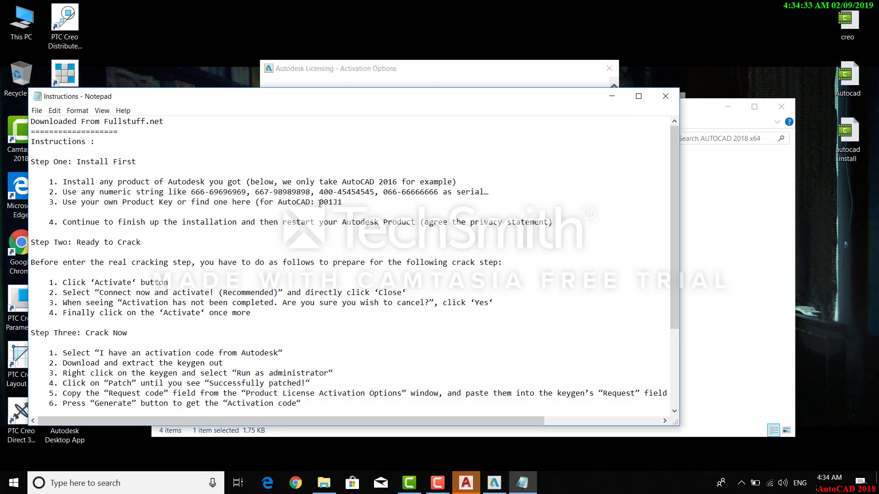
left_click_drag(319, 203, 343, 203)
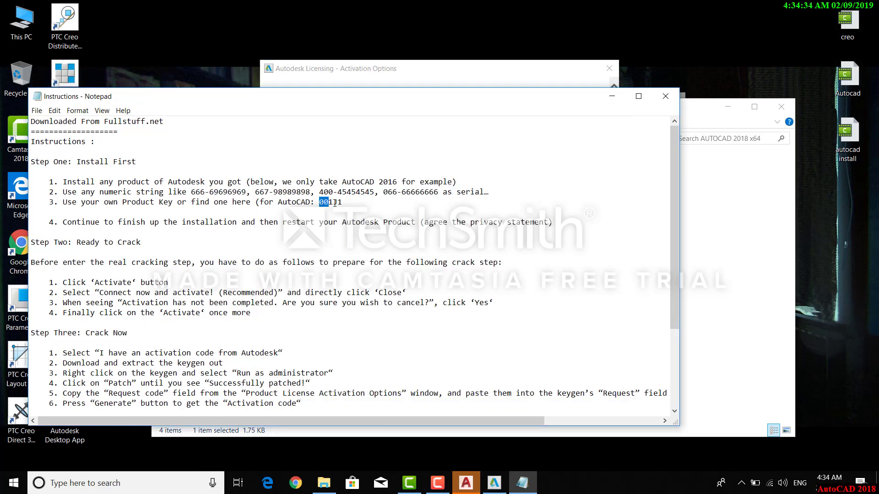
left_click(612, 96)
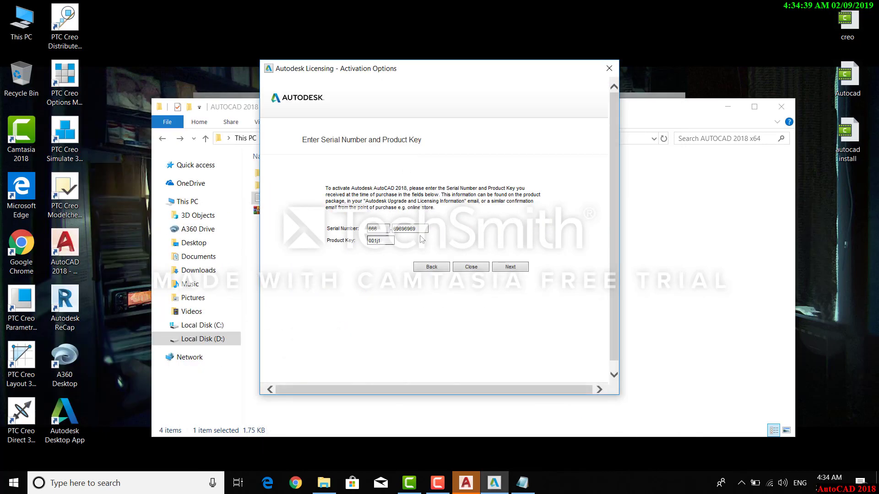
left_click(515, 268)
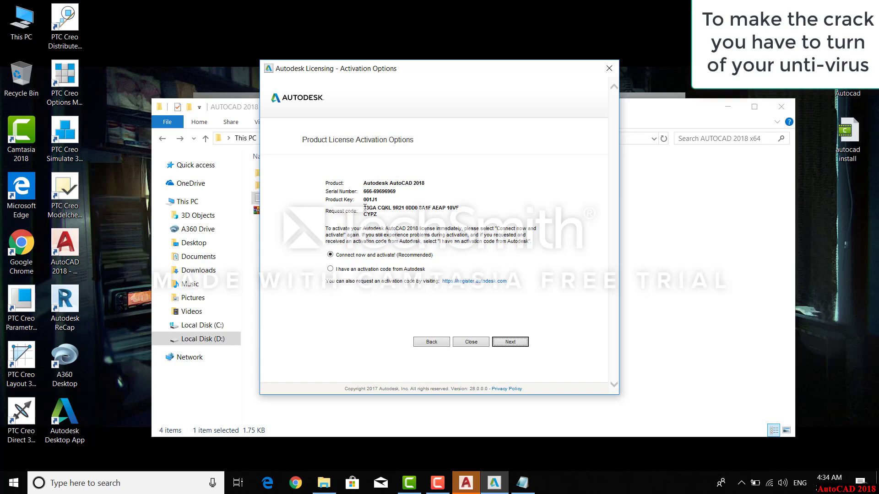
left_click(741, 483)
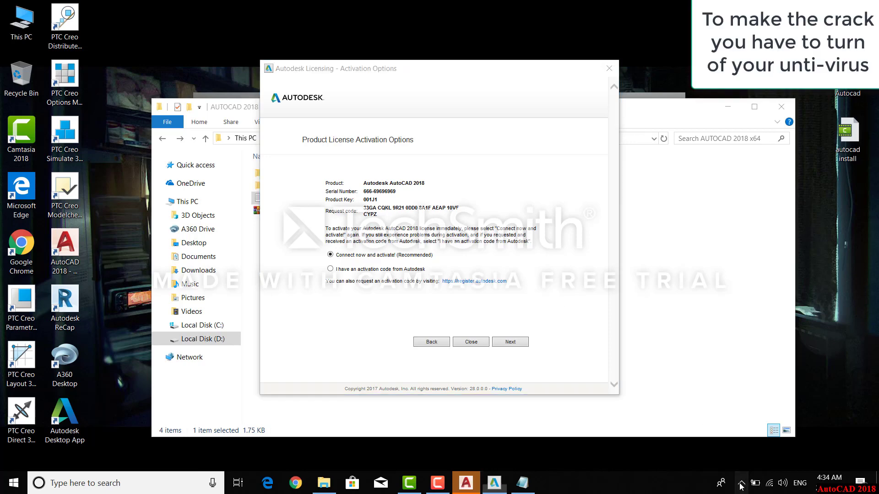
- Turn off Windows Defender real-time protection and move the activation dialog aside
left_click(730, 437)
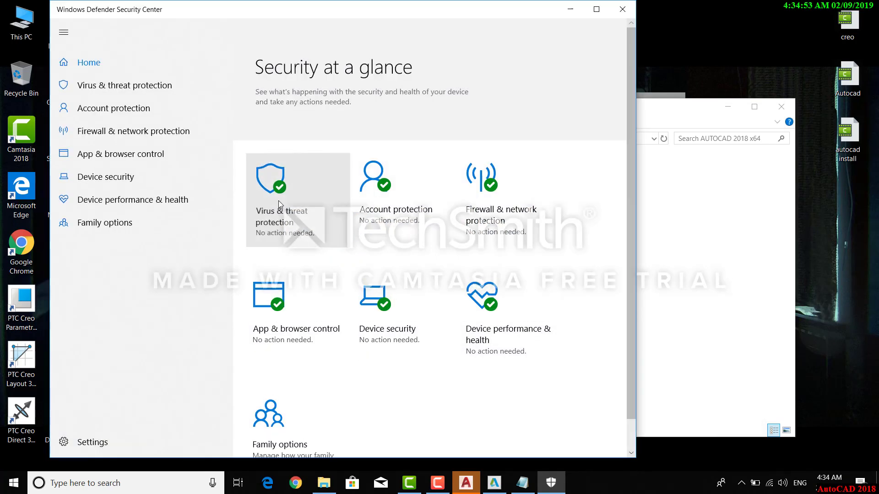
left_click(279, 205)
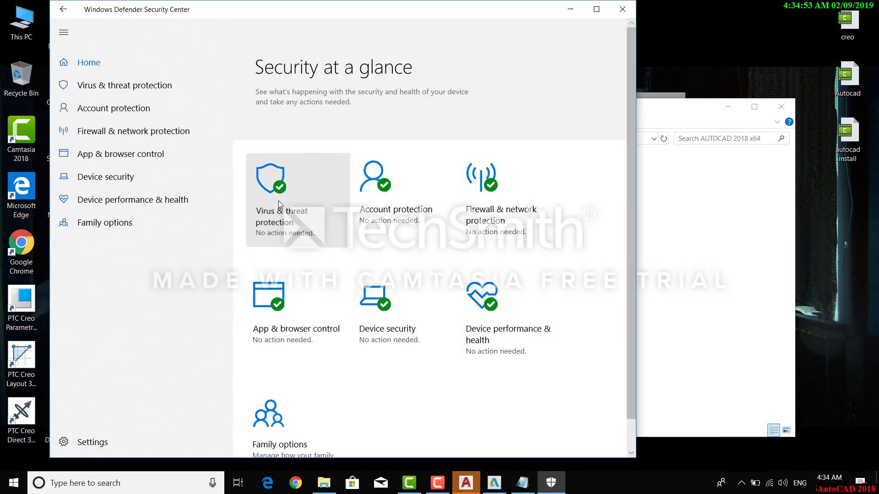
left_click(281, 276)
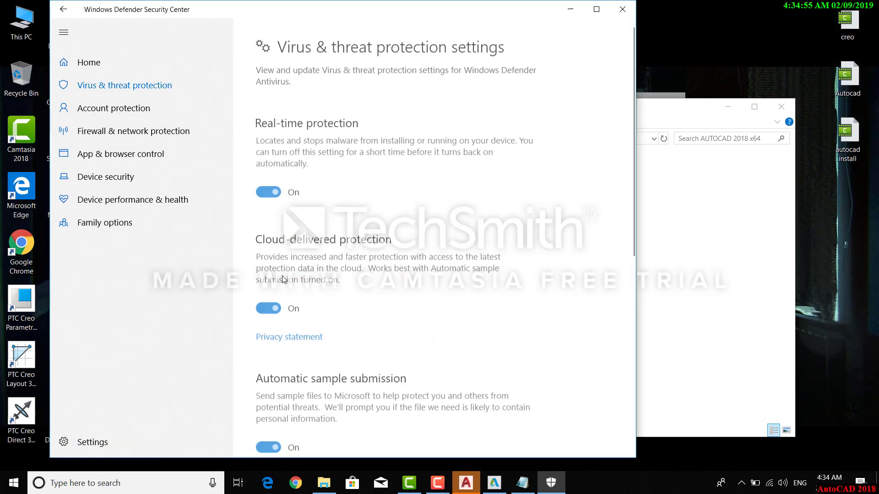
left_click(275, 187)
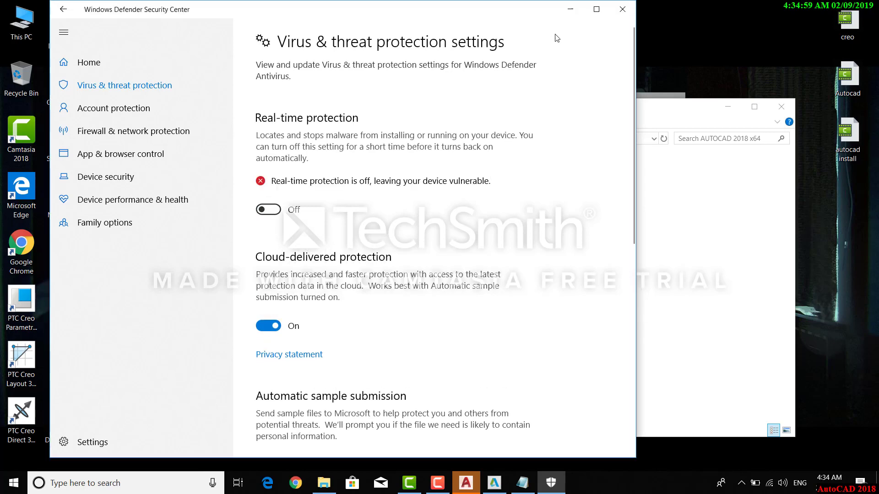
left_click(570, 9)
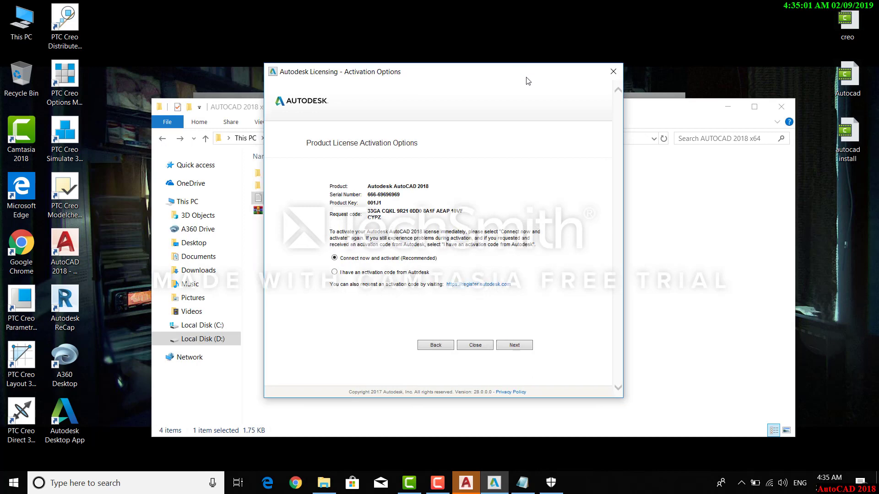
left_click_drag(516, 72, 682, 133)
- Extract the xf-adsk2018_x64v3 archive into the AUTOCAD 2018 x64 folder
left_click(305, 211)
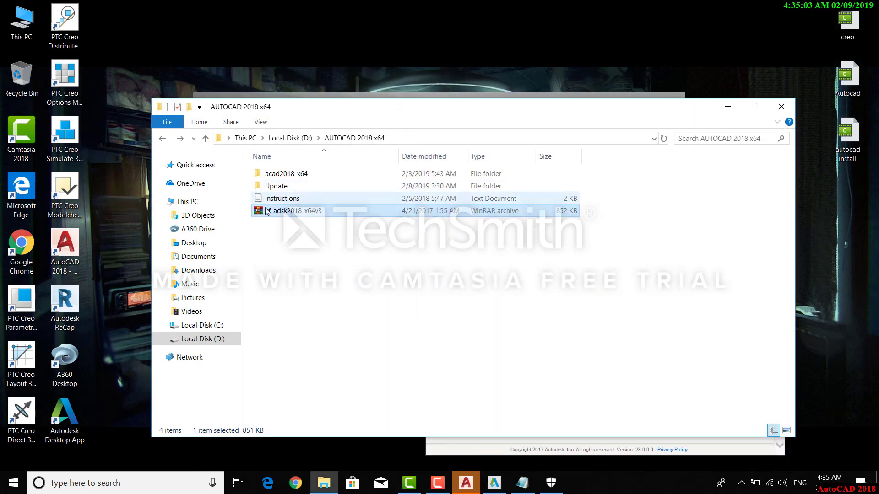
right_click(282, 215)
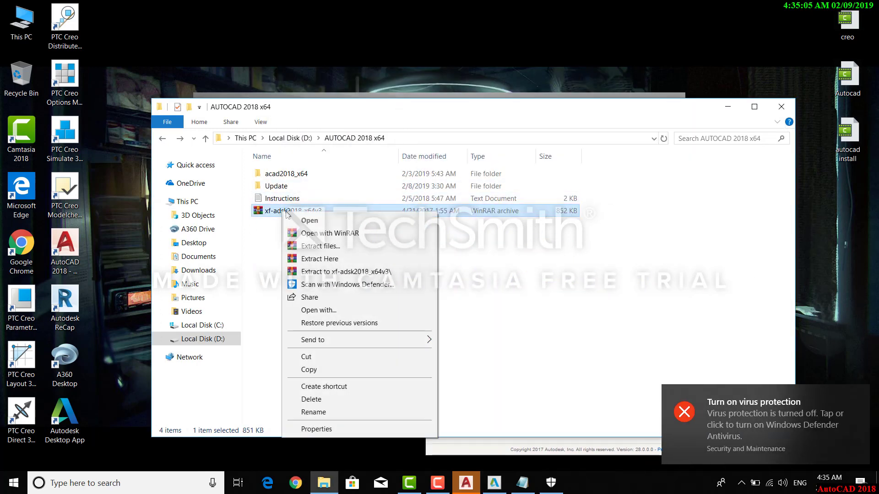
left_click(304, 259)
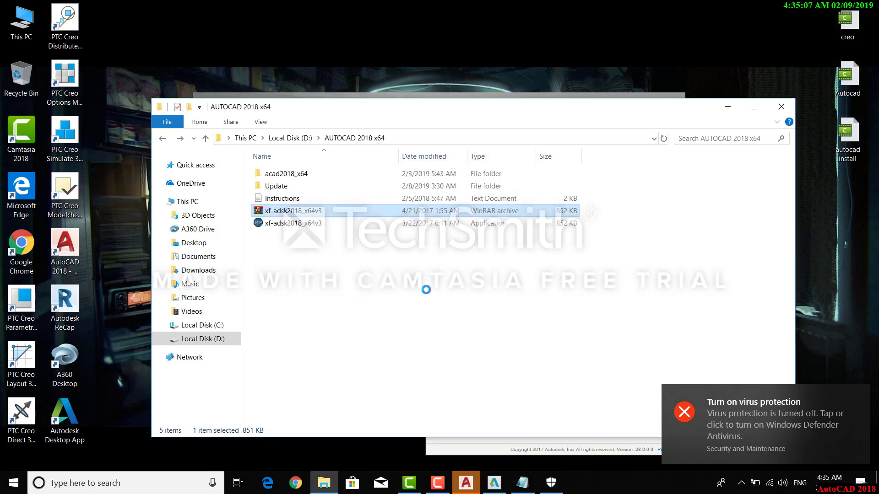
- Run the extracted X-FORCE keygen as administrator
left_click(312, 225)
right_click(312, 225)
left_click(320, 228)
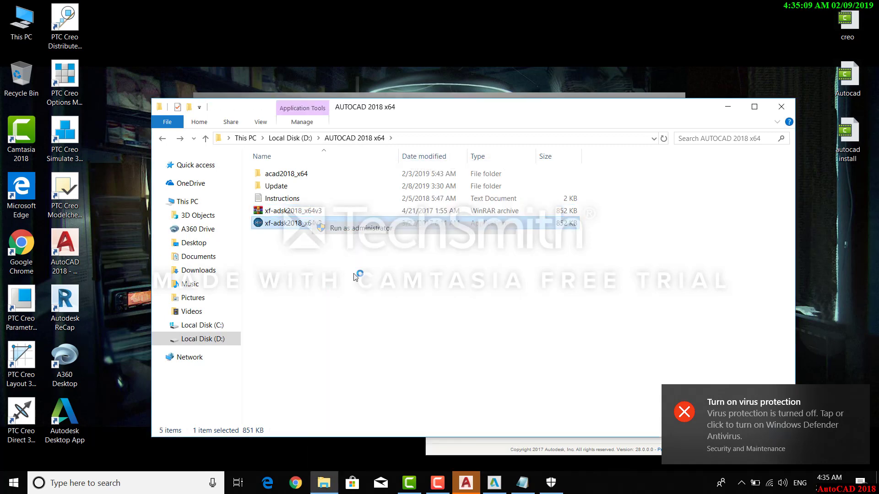
right_click(284, 222)
left_click(359, 228)
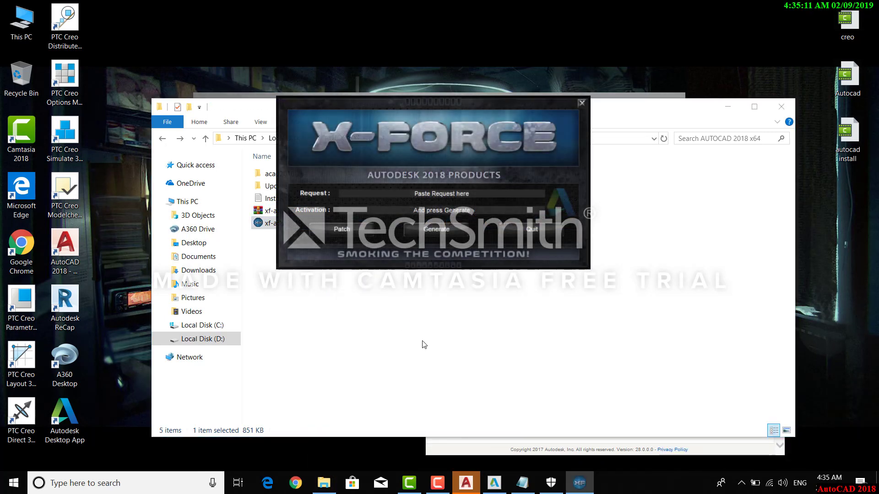
- Arrange the windows and copy the request code from the Autodesk activation dialog
left_click(494, 484)
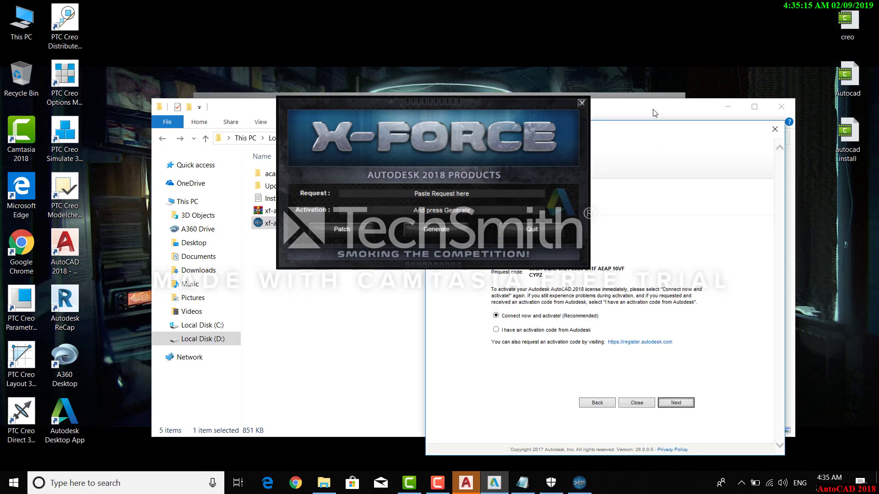
mouse_move(656, 112)
left_mouse_down()
mouse_move(30, 182)
mouse_move(21, 194)
left_mouse_up()
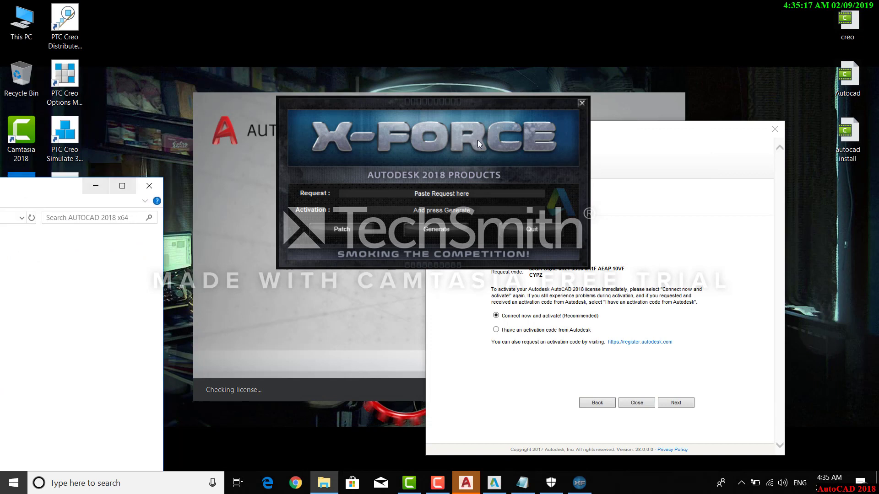
left_click(646, 163)
left_click_drag(506, 113, 349, 94)
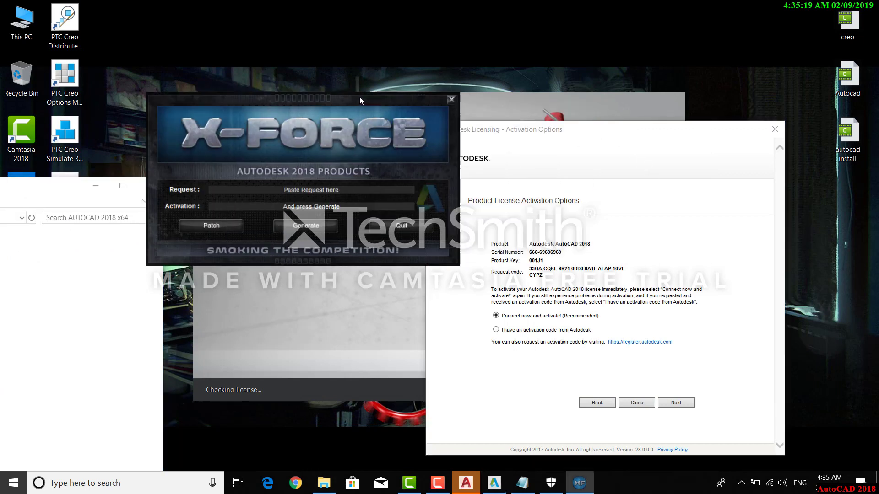
left_click(533, 252)
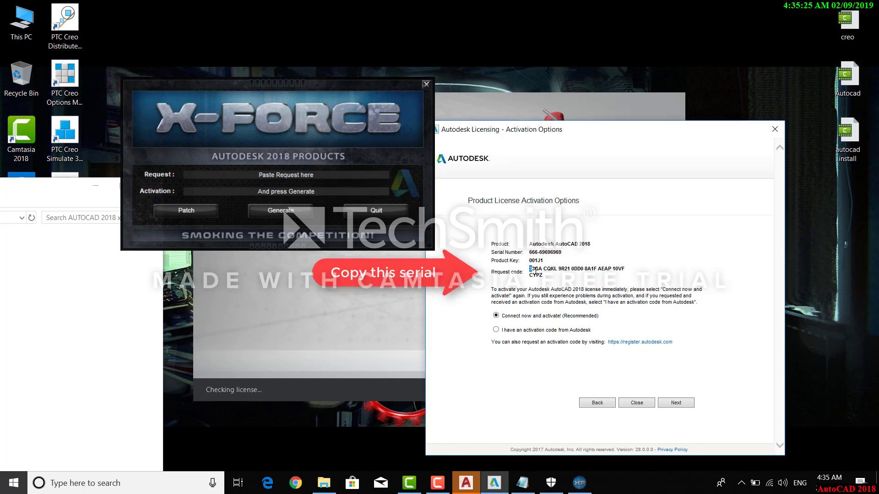
left_click_drag(535, 271, 543, 275)
key("ctrl+c")
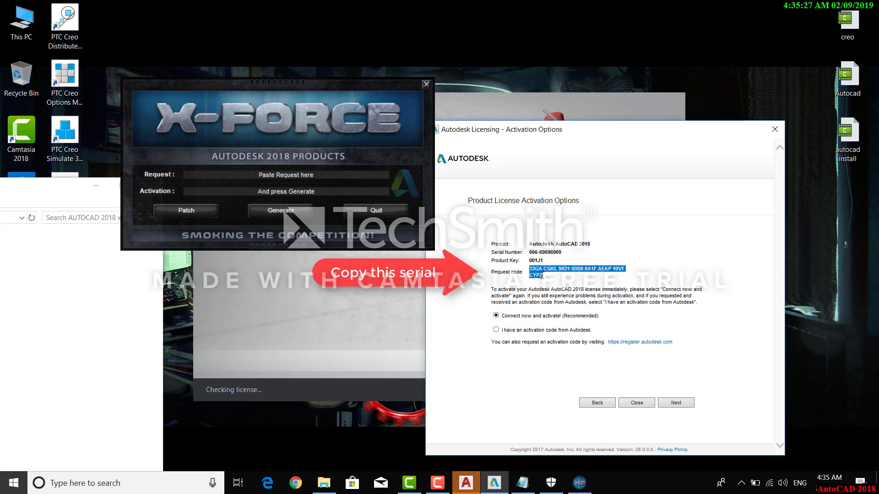
- Paste the request code into X-FORCE, generate and patch, then select the activation code
left_click(325, 175)
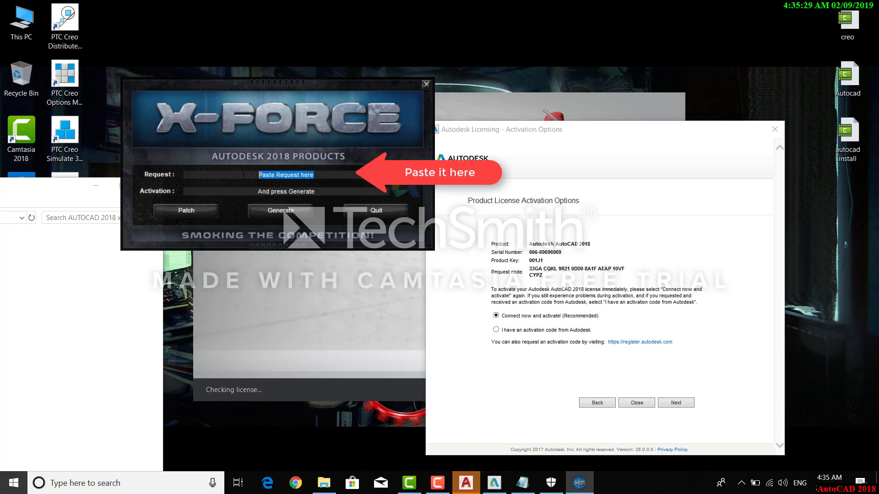
key("ctrl+v")
left_click(267, 212)
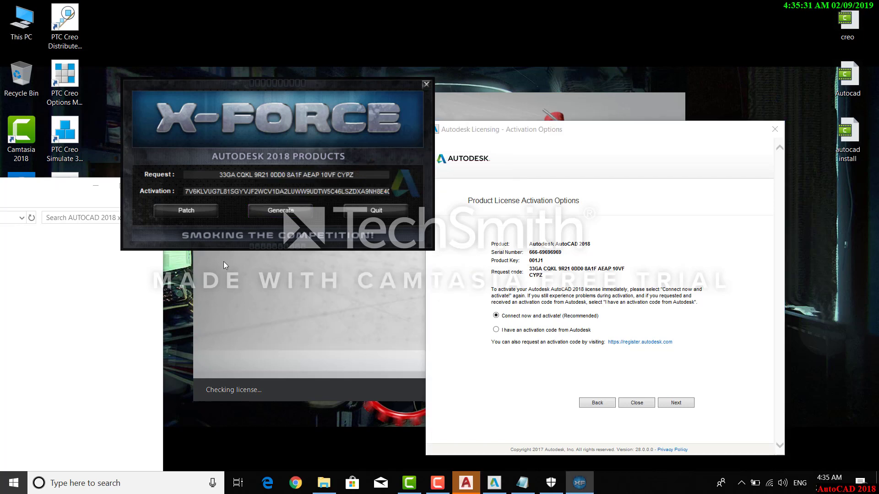
left_click(171, 213)
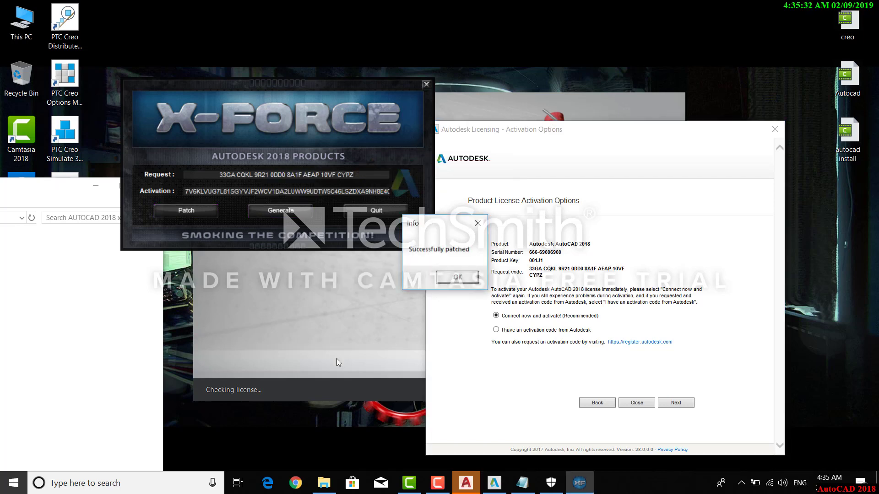
left_click(450, 278)
left_click_drag(185, 192, 389, 191)
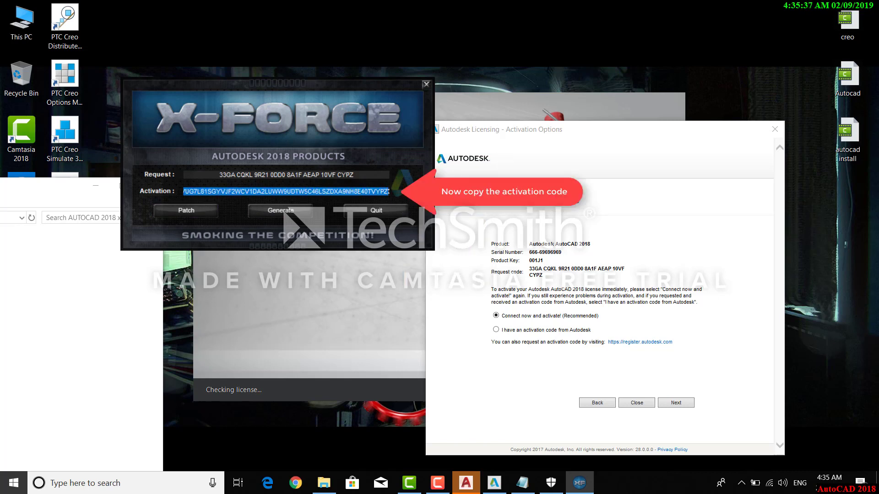
- Paste the generated activation code into Autodesk Licensing and close X-FORCE once activation completes
left_click(496, 329)
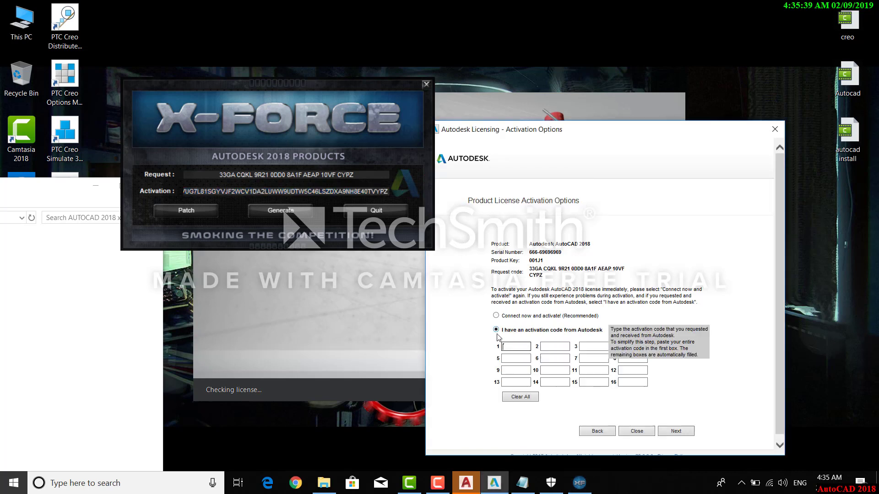
key("ctrl+v")
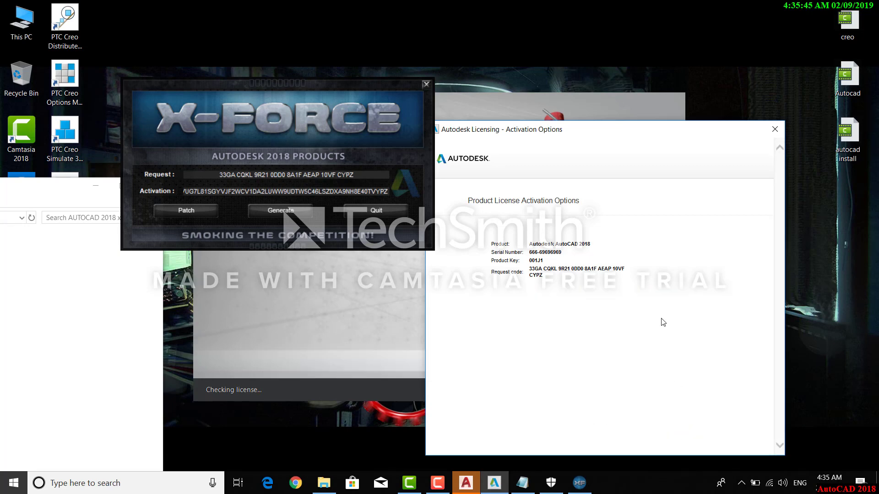
left_click(425, 84)
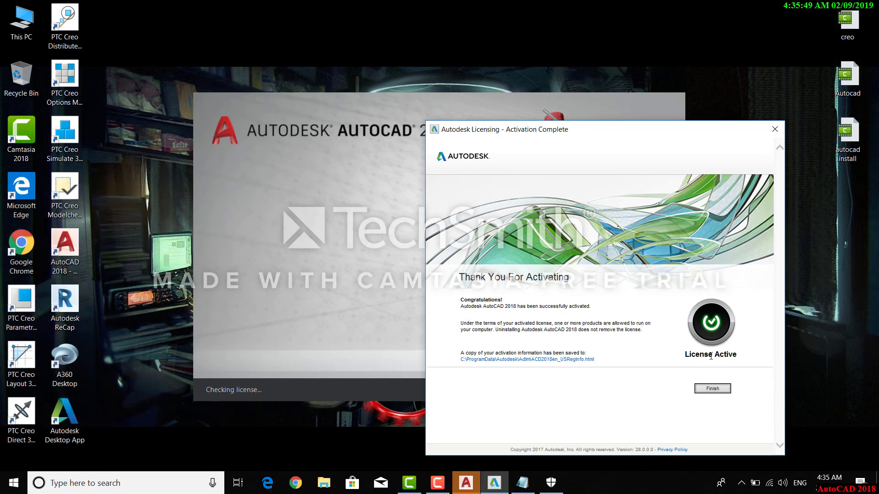
- Finish activation and let AutoCAD 2018 load to a blank Drawing1
left_click(717, 390)
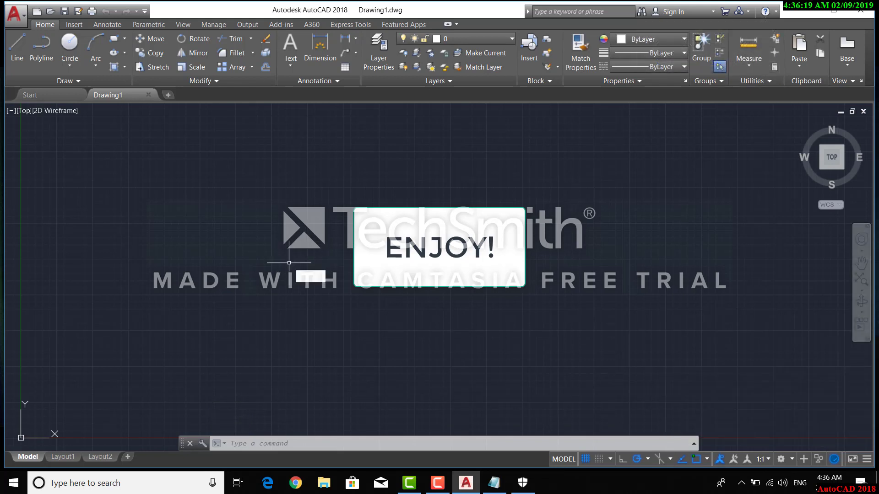
- Draw a seven-point zigzag polyline of connected LINE segments across Drawing1
type("l")
key("Return")
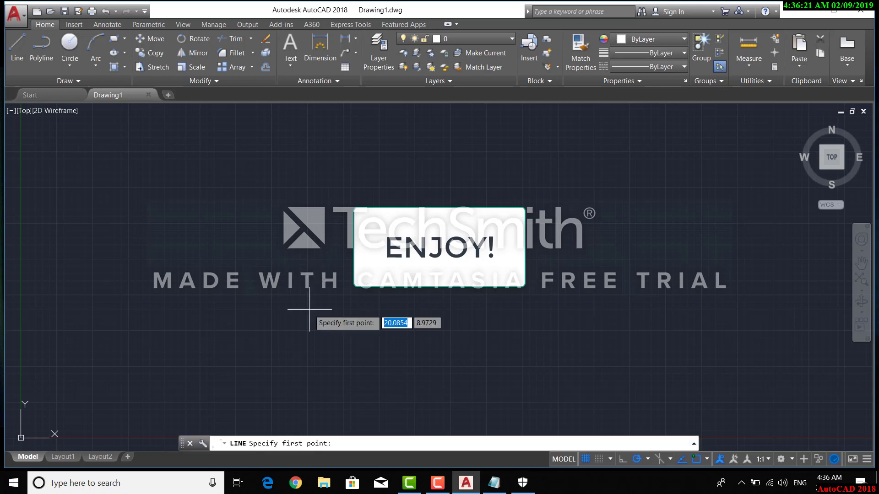
left_click(286, 201)
left_click(735, 287)
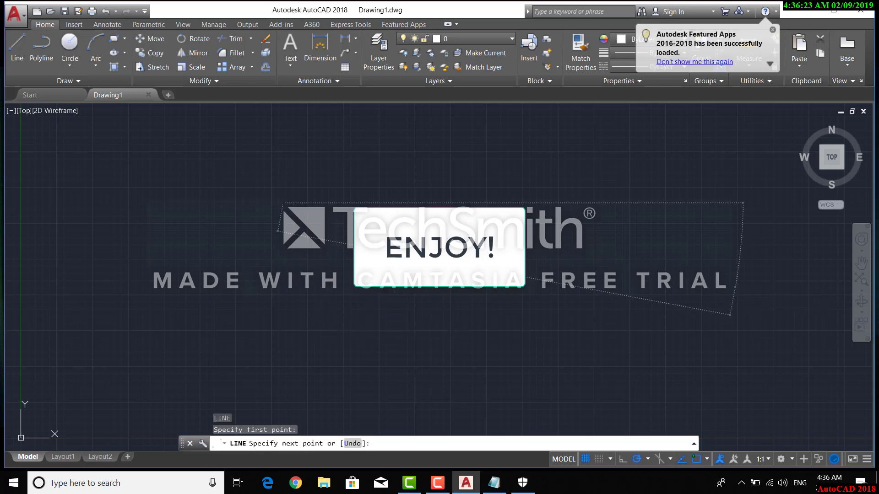
left_click(308, 372)
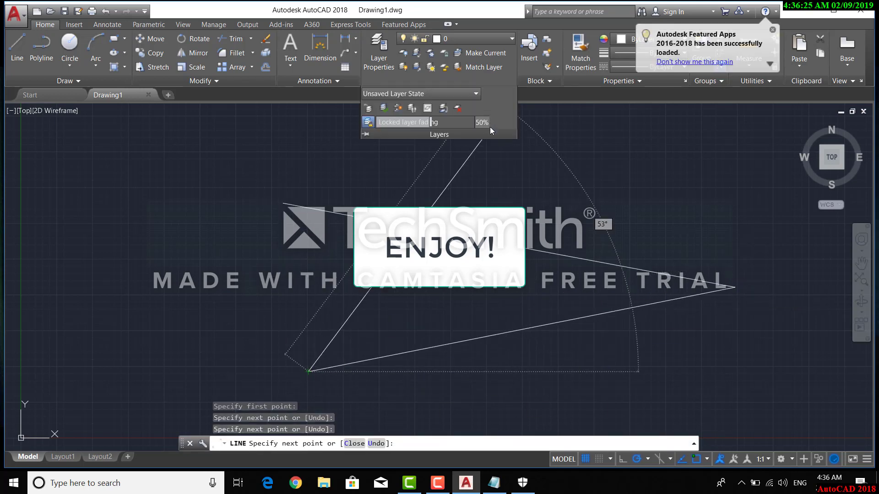
left_click(513, 155)
left_click(112, 212)
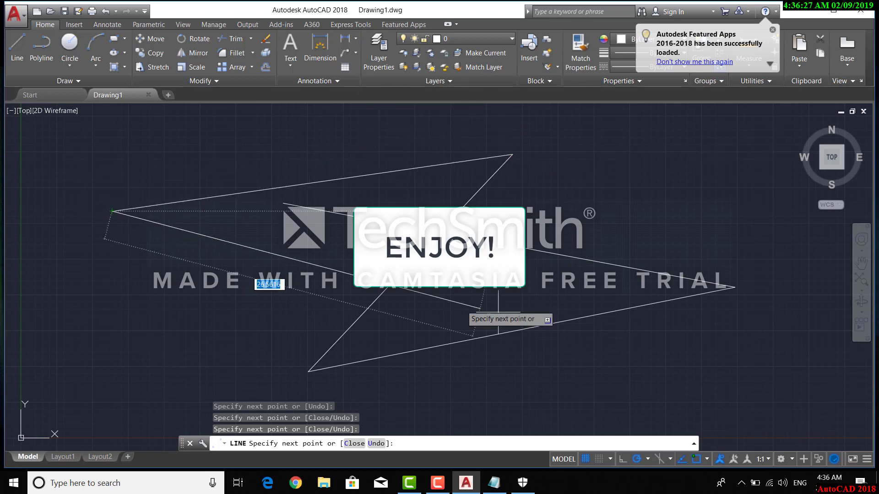
left_click(662, 379)
left_click(685, 177)
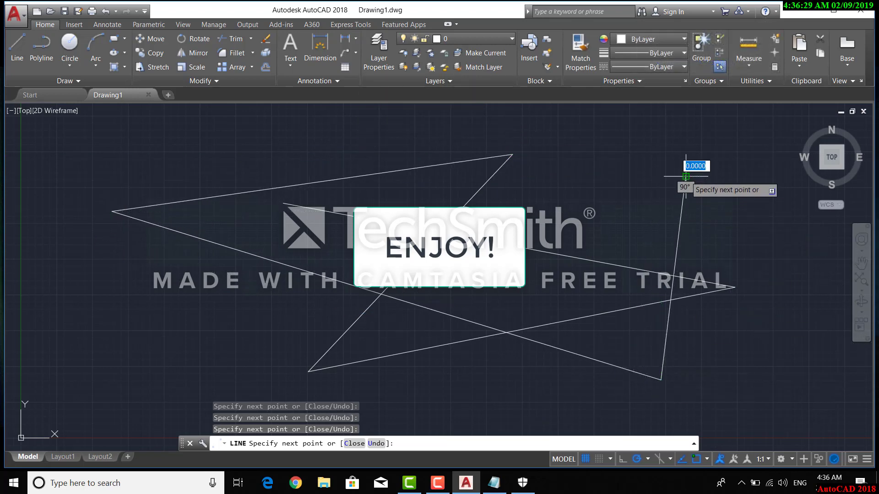